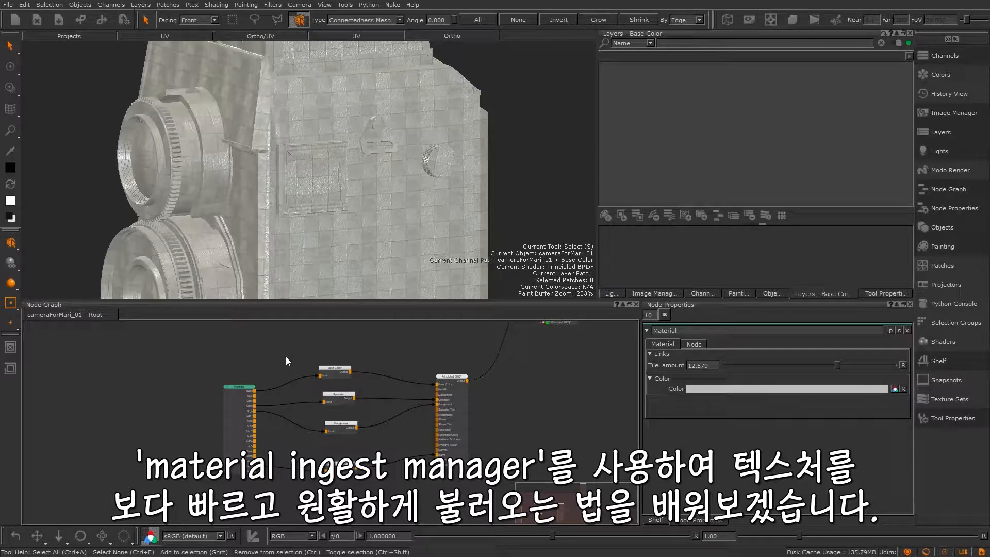
- Export the Material node as a material archive named Material_concrete.mma to the Desktop folder
left_click(236, 388)
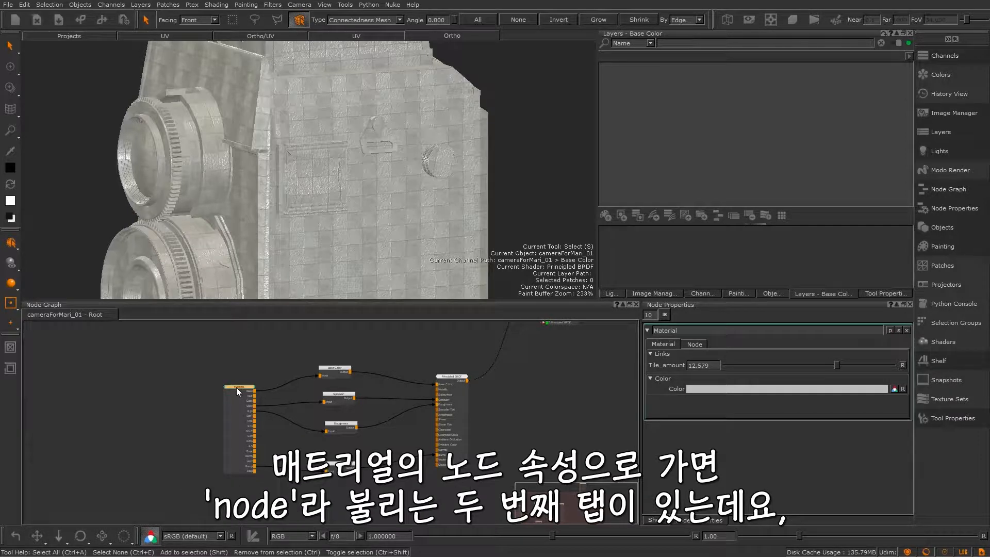
left_click(703, 344)
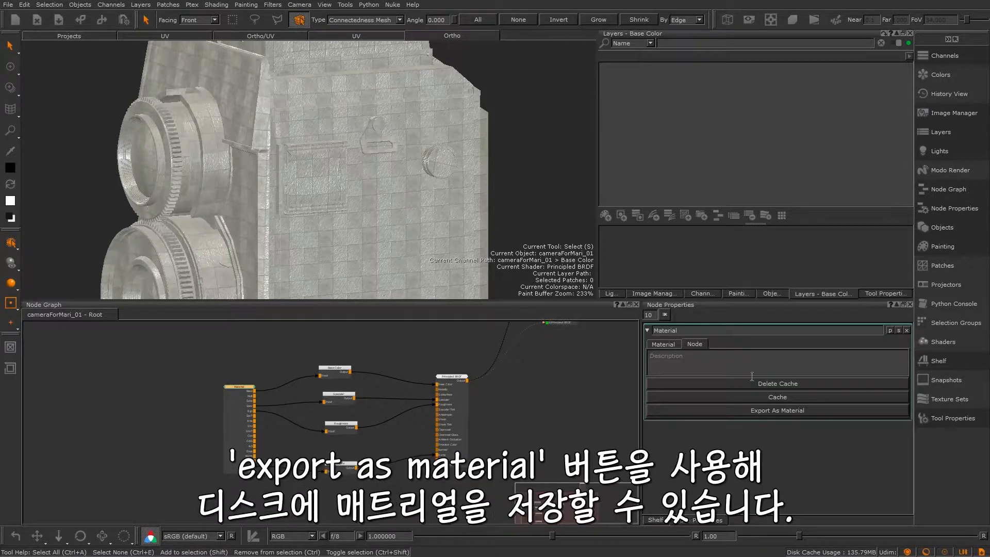
left_click(767, 410)
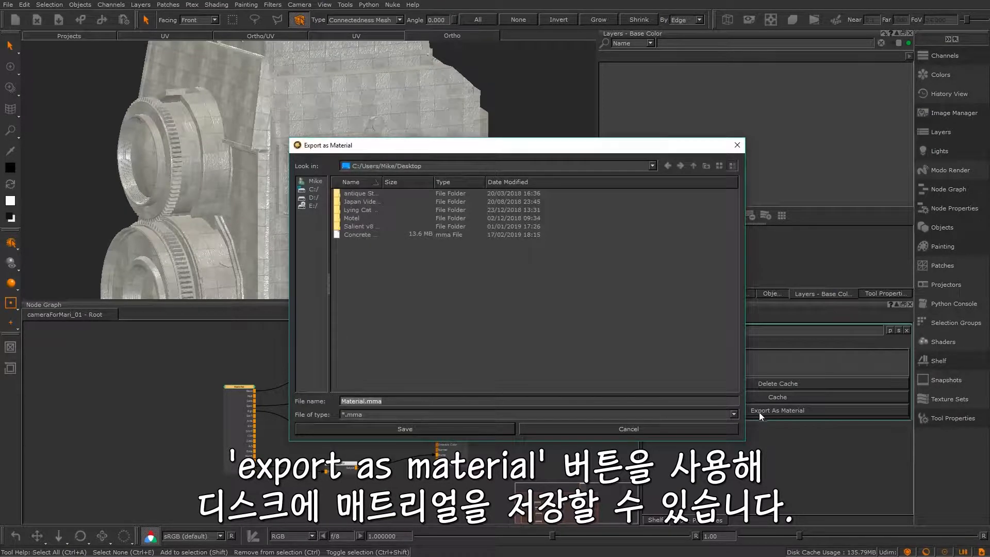
left_click(364, 401)
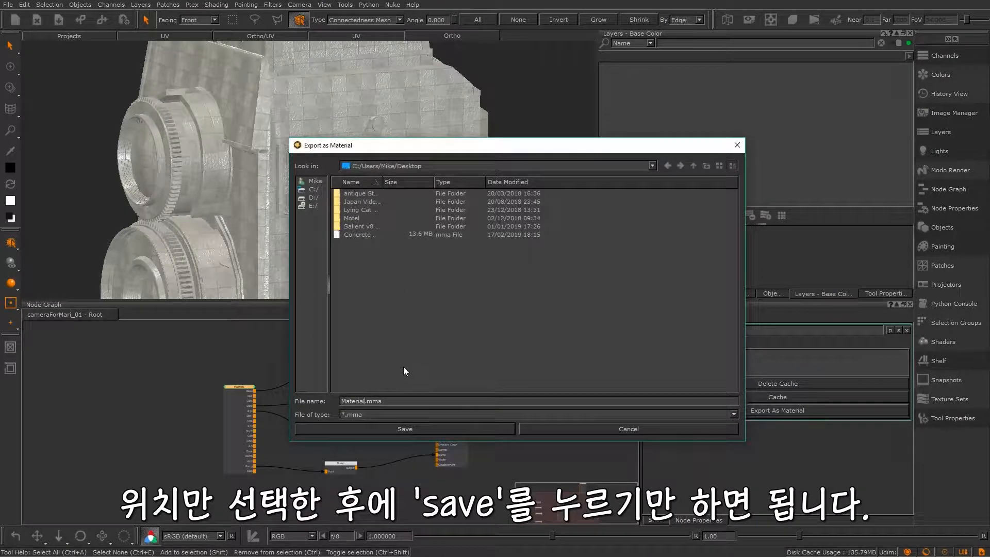
type("_concrete")
left_click(406, 428)
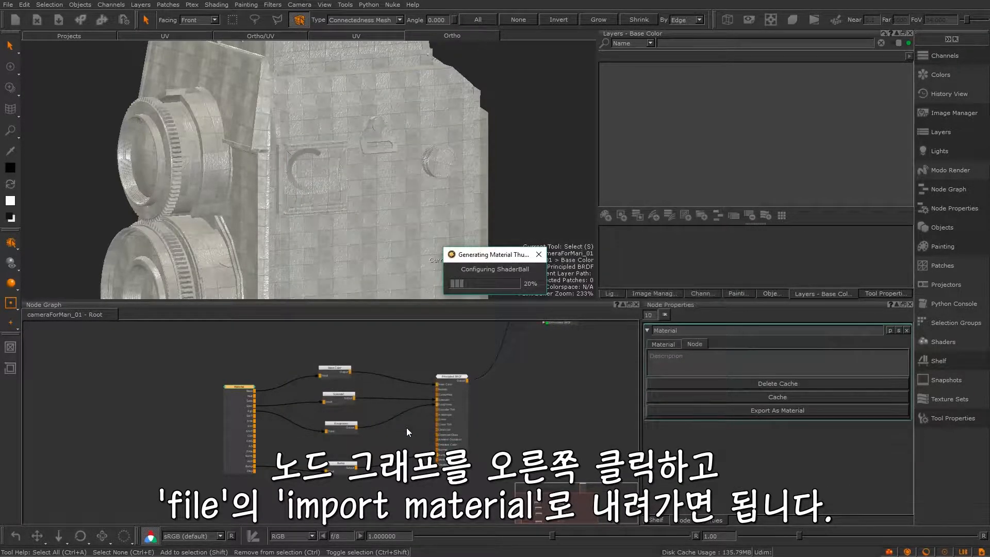
- Import the archive Concrete Material.mma from the Desktop folder into the node graph as a material
right_click(114, 360)
mouse_move(214, 390)
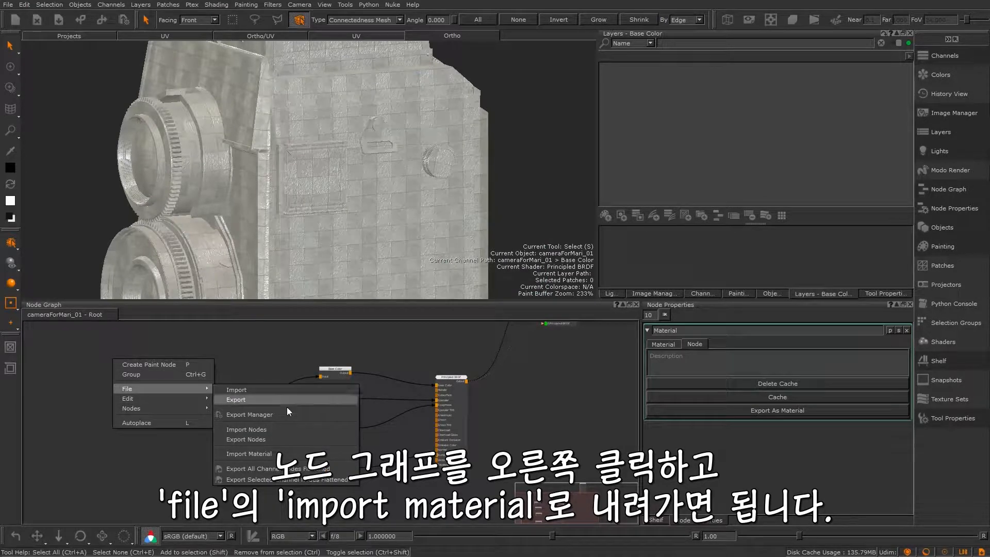
left_click(281, 455)
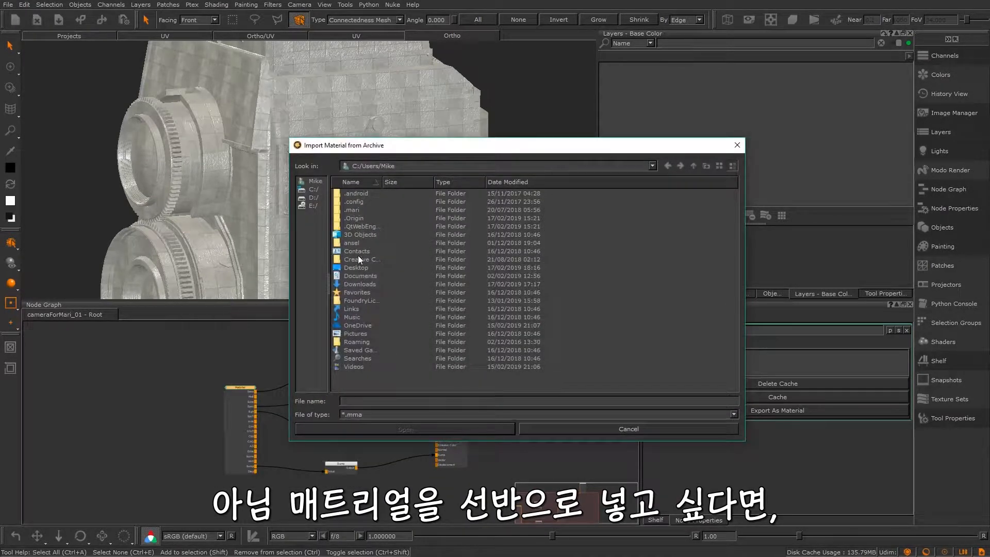
double_click(363, 268)
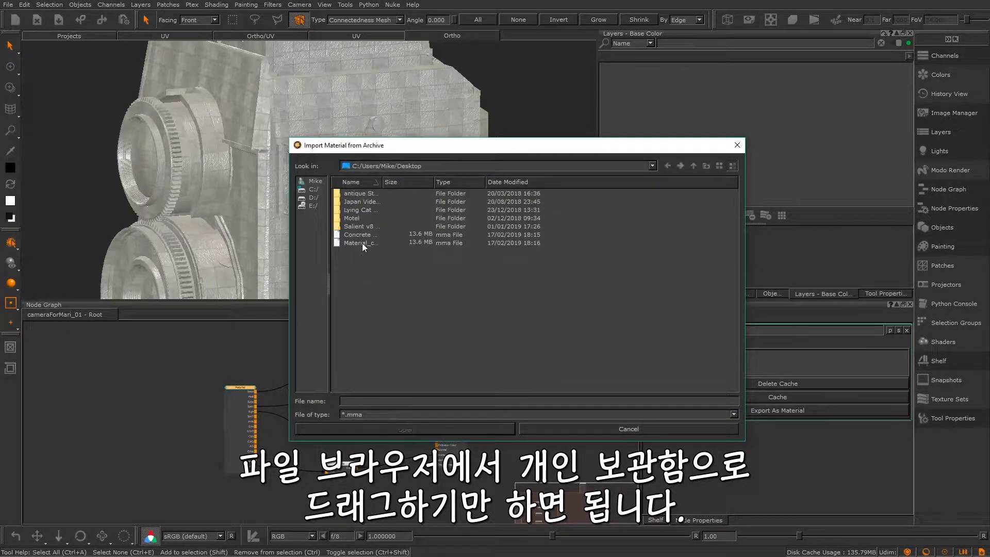
left_click(363, 235)
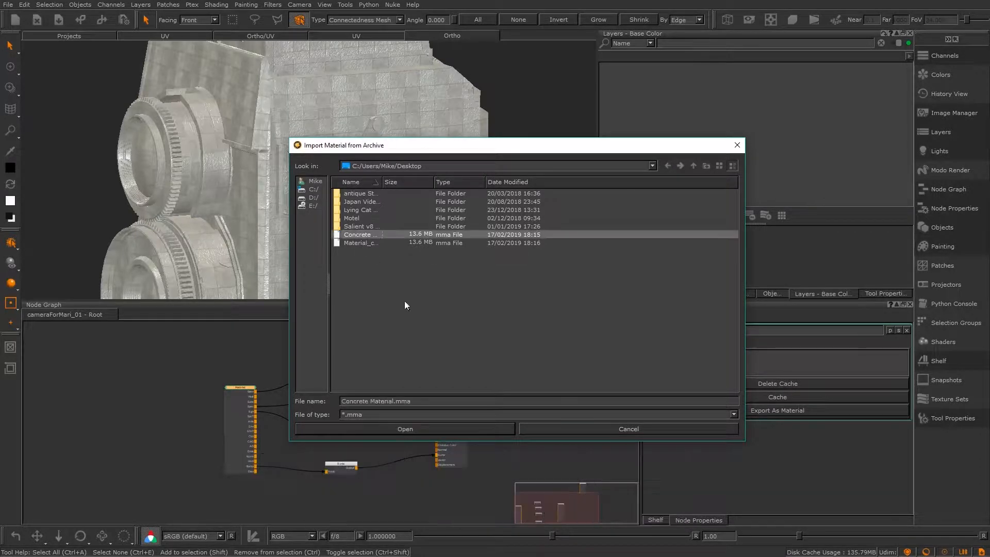
left_click(405, 429)
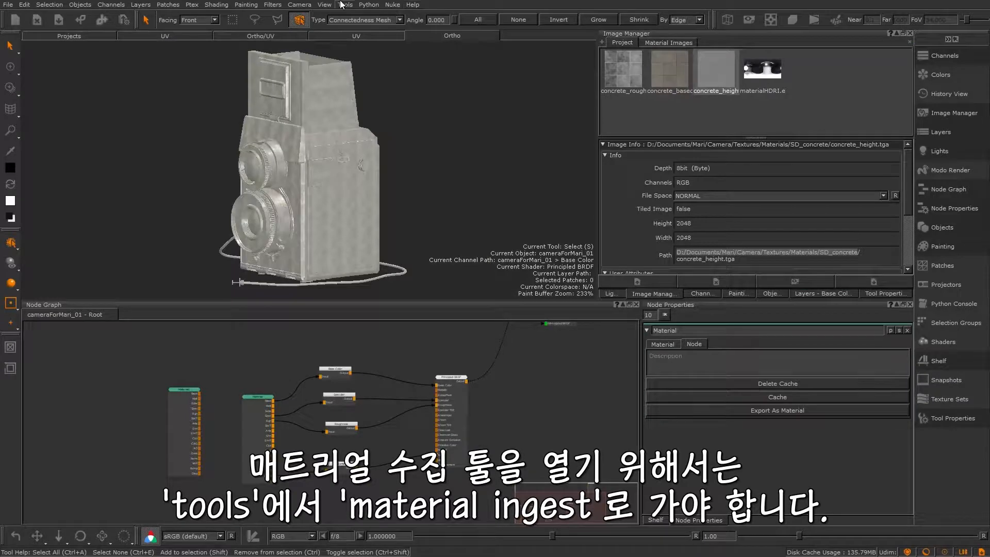
- Open the Material Ingest Tool and set its shader model to Principled BRDF
left_click(345, 5)
left_click(366, 46)
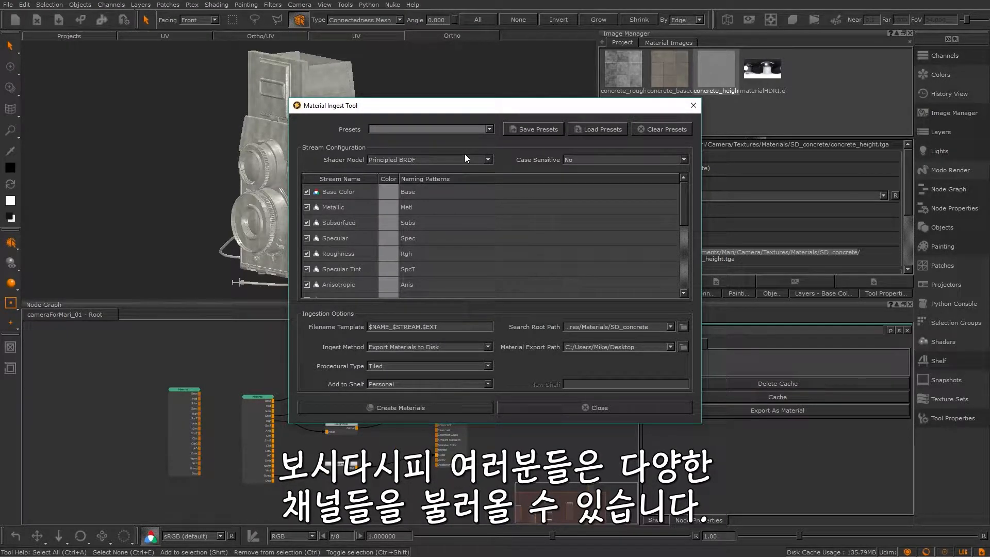
left_click(470, 160)
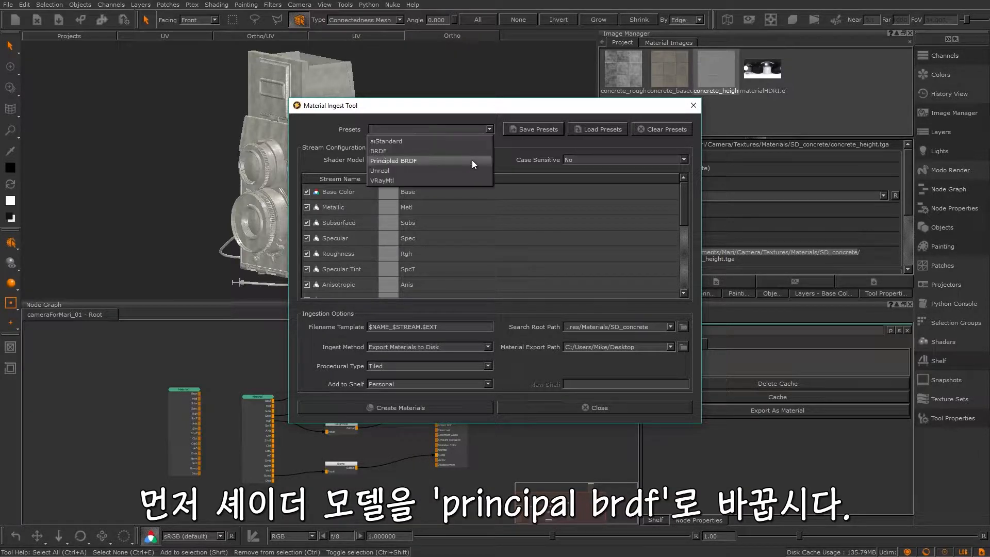
left_click(471, 161)
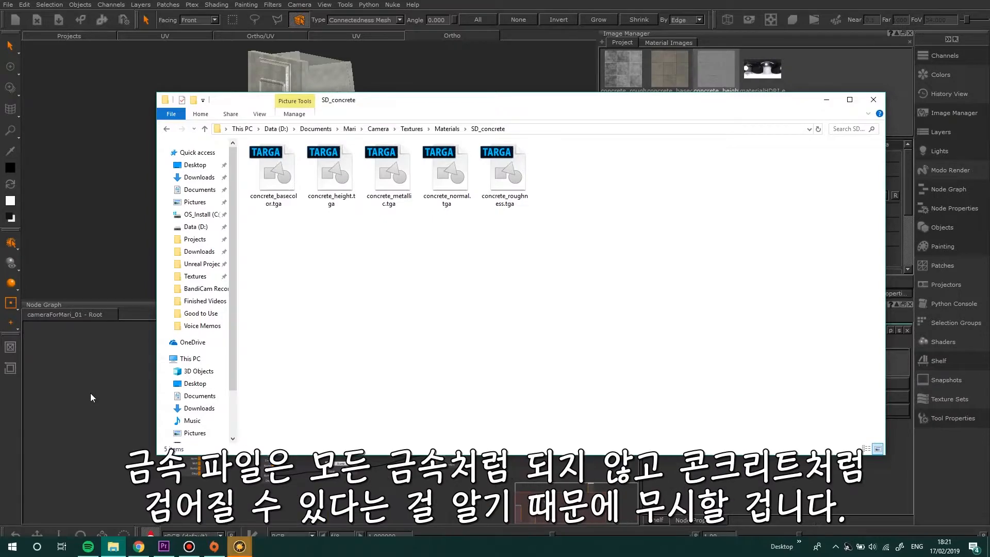
- Minimize the texture folder window and disable every material stream except Base Color, Roughness and Bump
left_click(834, 104)
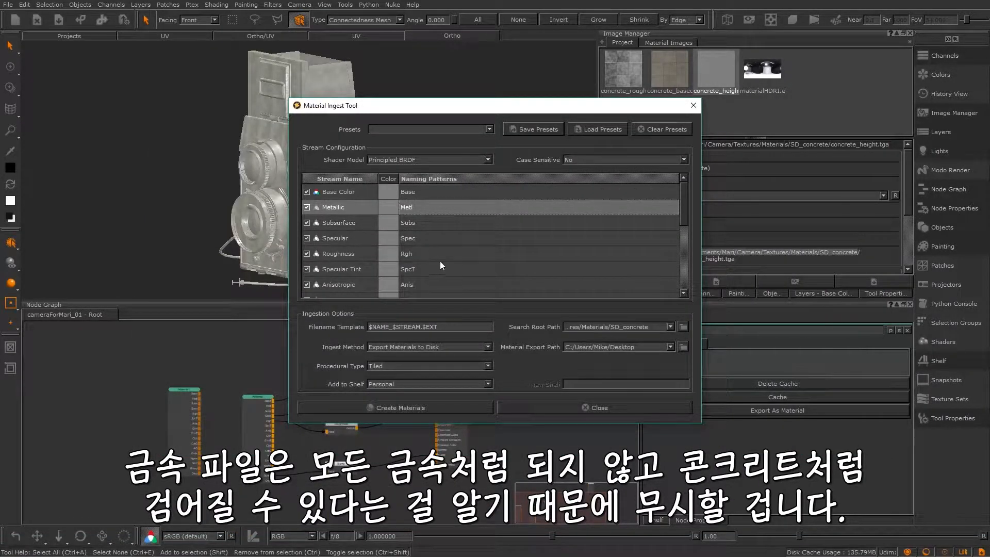
left_click(425, 225, "ctrl")
left_click(438, 236, "ctrl")
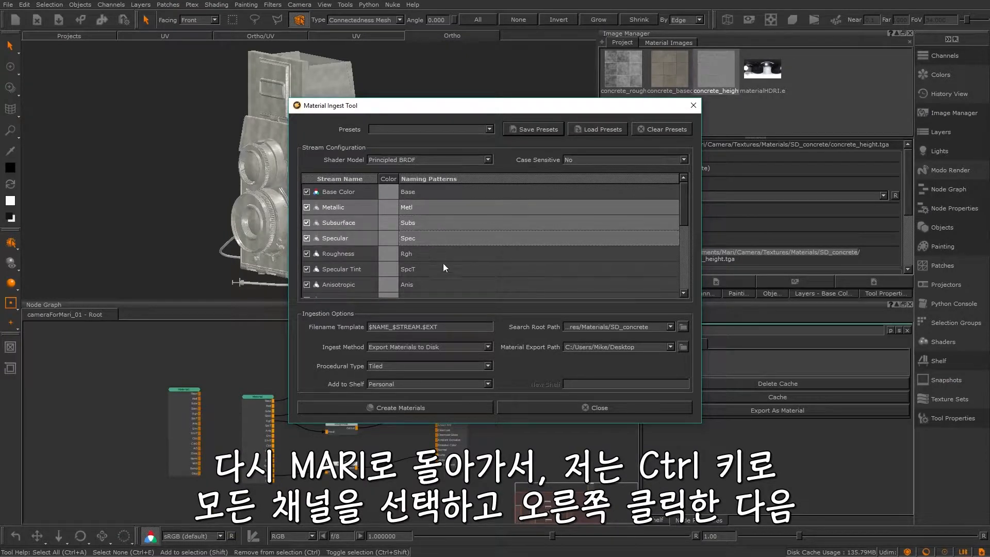
scroll(441, 247, "down", 1)
left_click(440, 226, "ctrl")
left_click(442, 239, "ctrl")
left_click(445, 257, "ctrl")
left_click(442, 270, "ctrl")
scroll(437, 272, "down", 1)
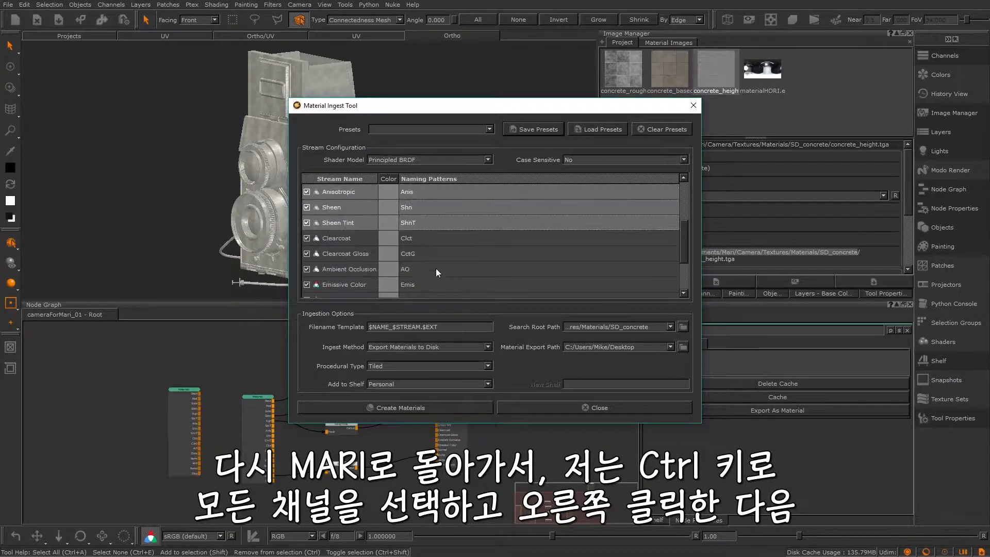
left_click(437, 239, "ctrl")
left_click(439, 255, "ctrl")
left_click(439, 271, "ctrl")
scroll(436, 269, "down", 1)
left_click(434, 241, "ctrl")
left_click(435, 275, "ctrl")
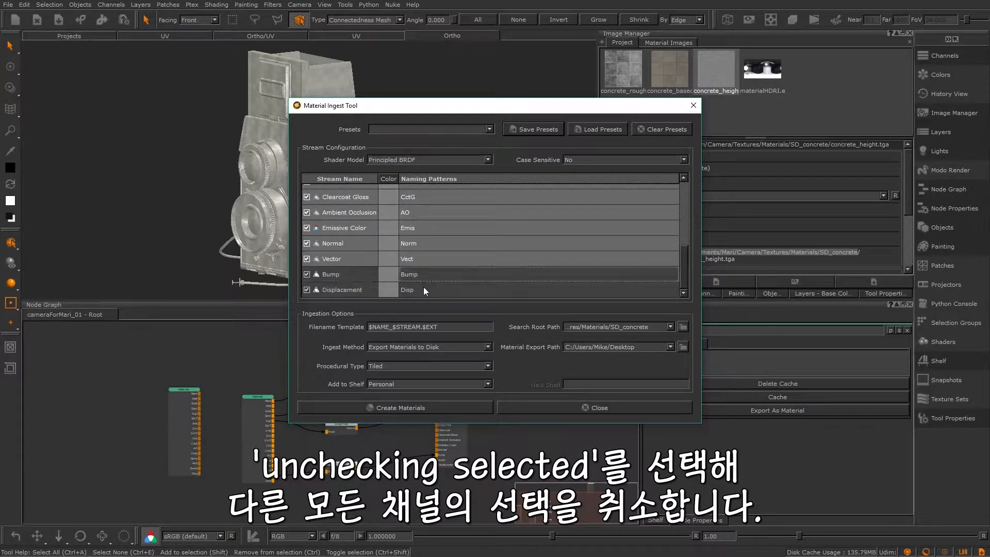
left_click(422, 287, "ctrl")
right_click(418, 245)
left_click(448, 259)
scroll(428, 250, "up", 1)
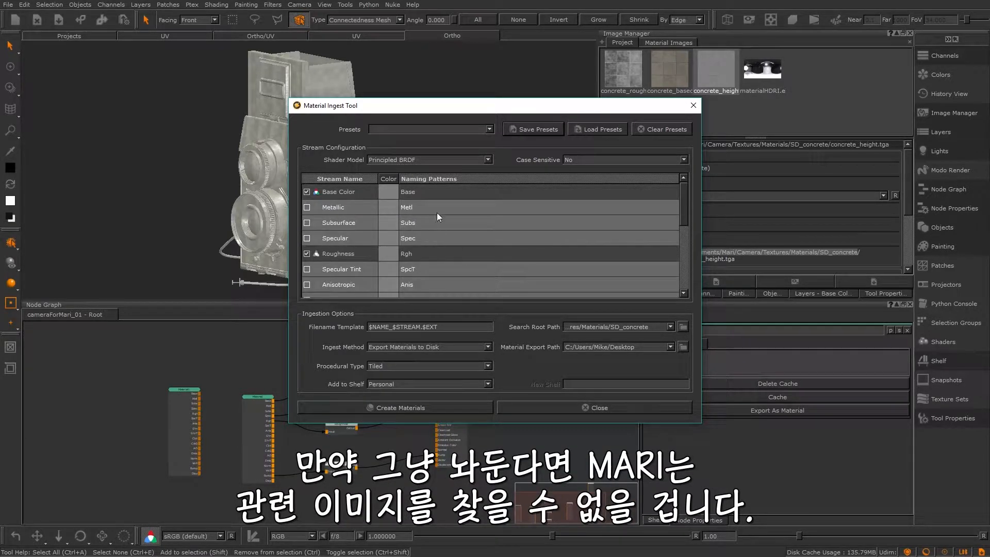
- Set the naming pattern to basecolor for the Base Color stream and roughness for the Roughness stream
double_click(417, 192)
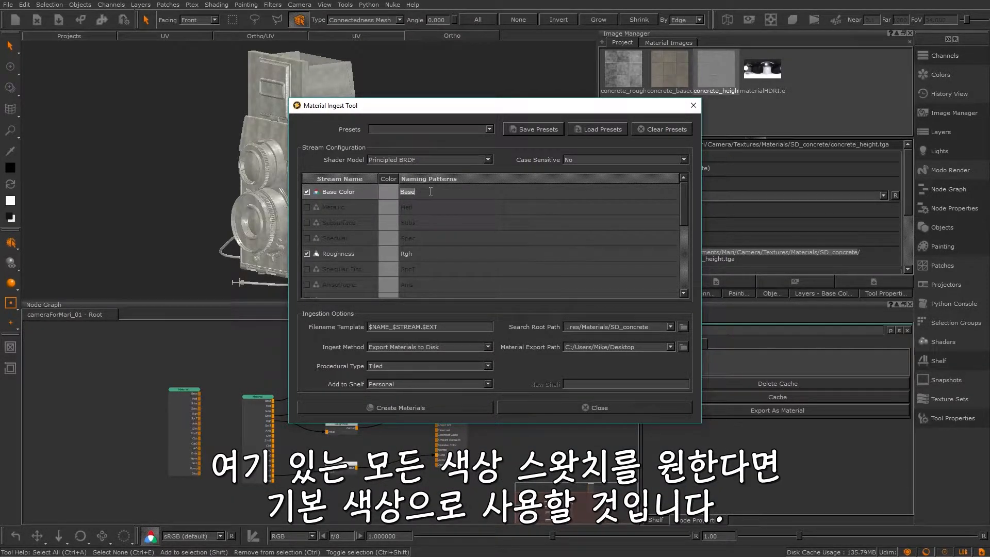
type("basecolo")
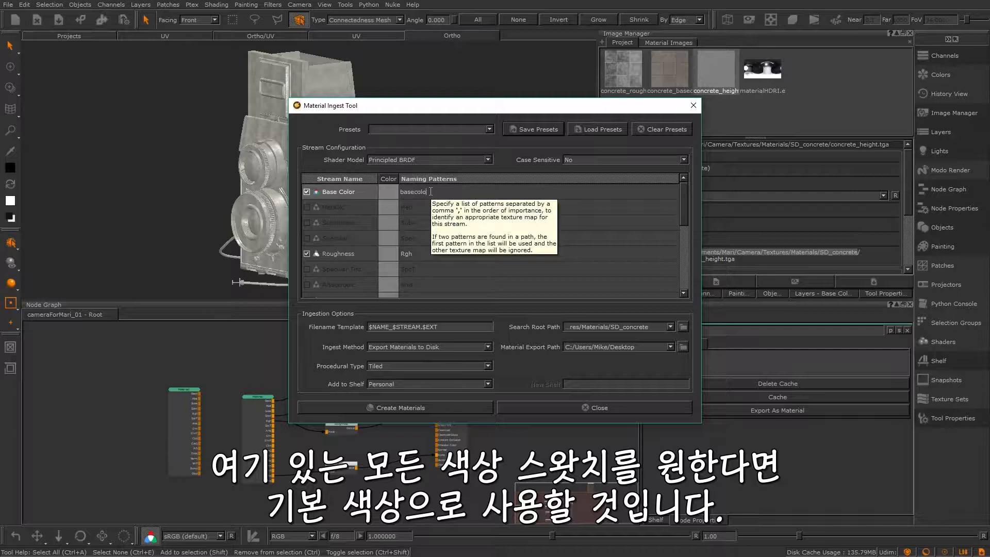
type("r")
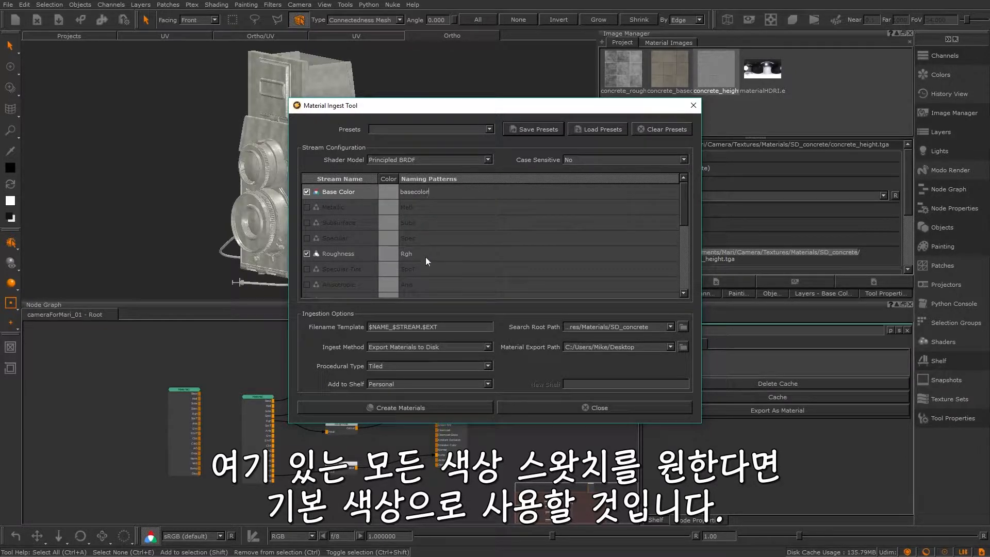
left_click(426, 256)
double_click(428, 254)
type("roug")
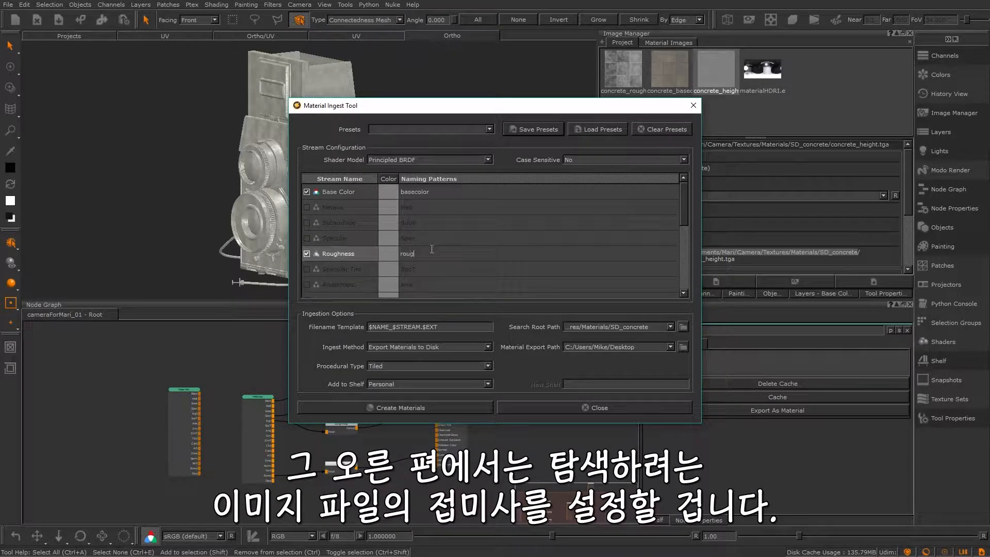
type("hness")
key("Return")
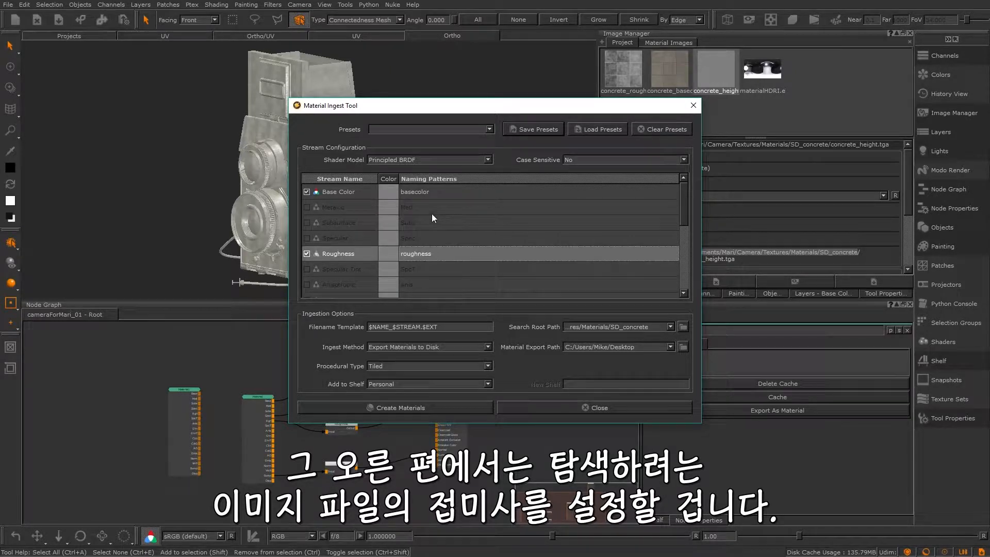
- Set the Bump stream's naming pattern to height
scroll(435, 216, "down", 1)
scroll(443, 226, "down", 2)
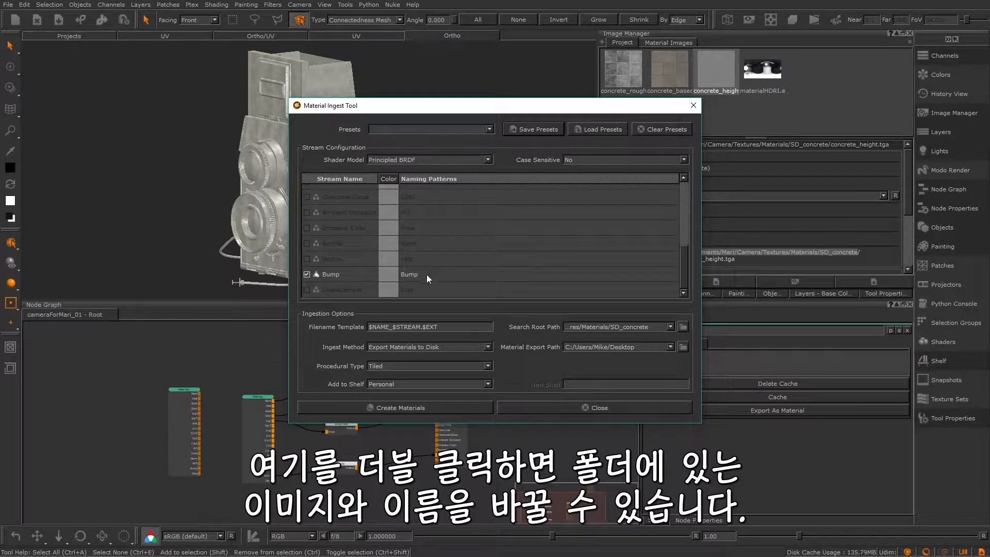
double_click(426, 275)
type("height")
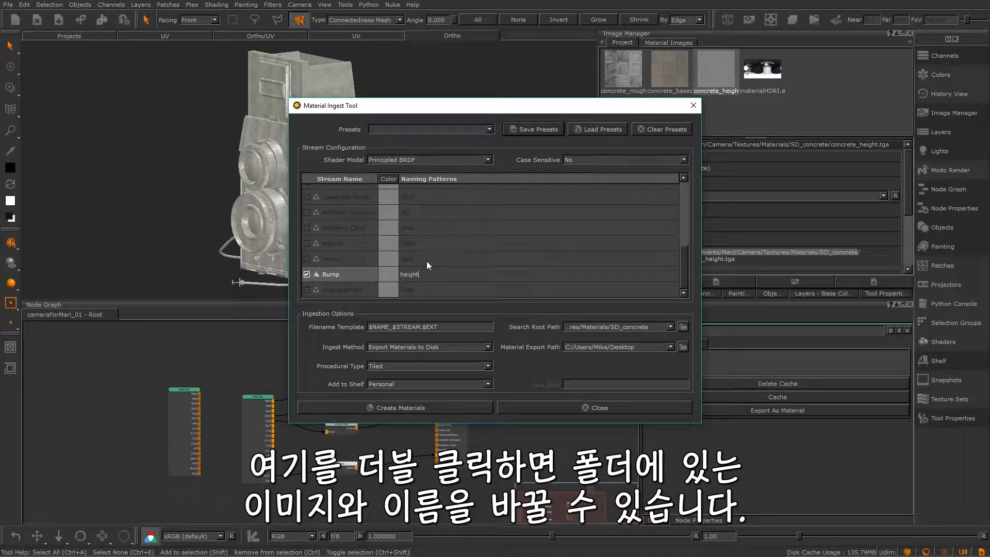
key("Return")
- Enable the Normal stream and set its naming pattern to normal
left_click(307, 244)
double_click(421, 243)
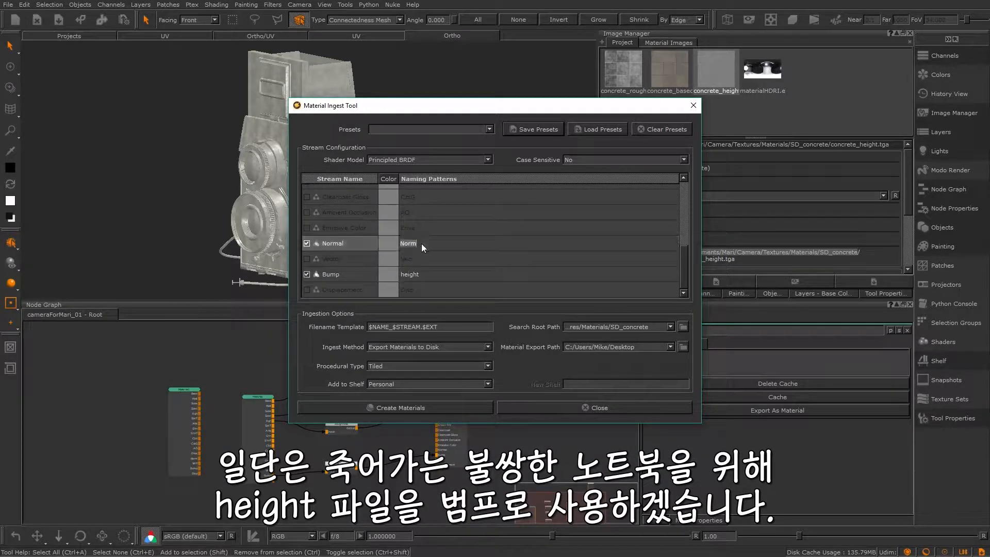
type("normal")
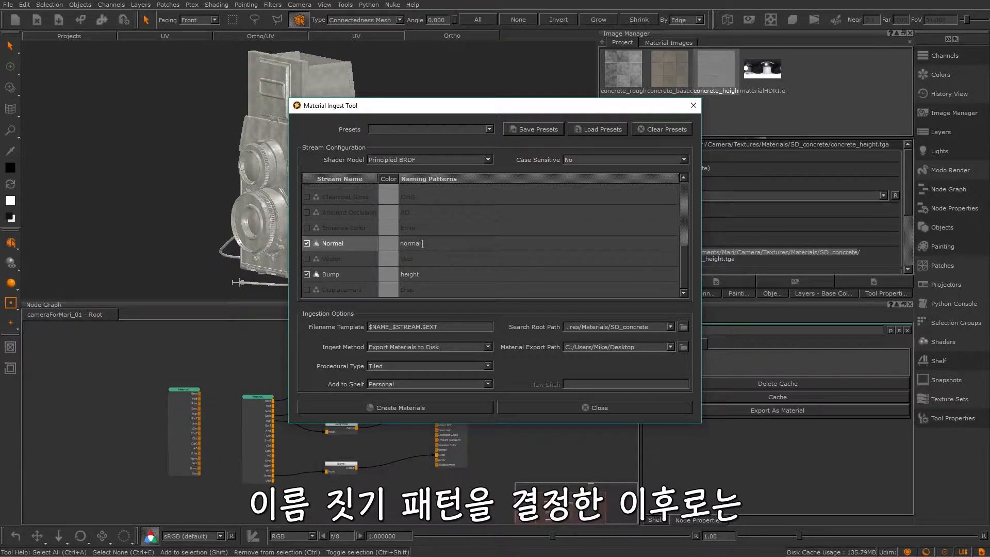
key("Return")
scroll(464, 255, "up", 4)
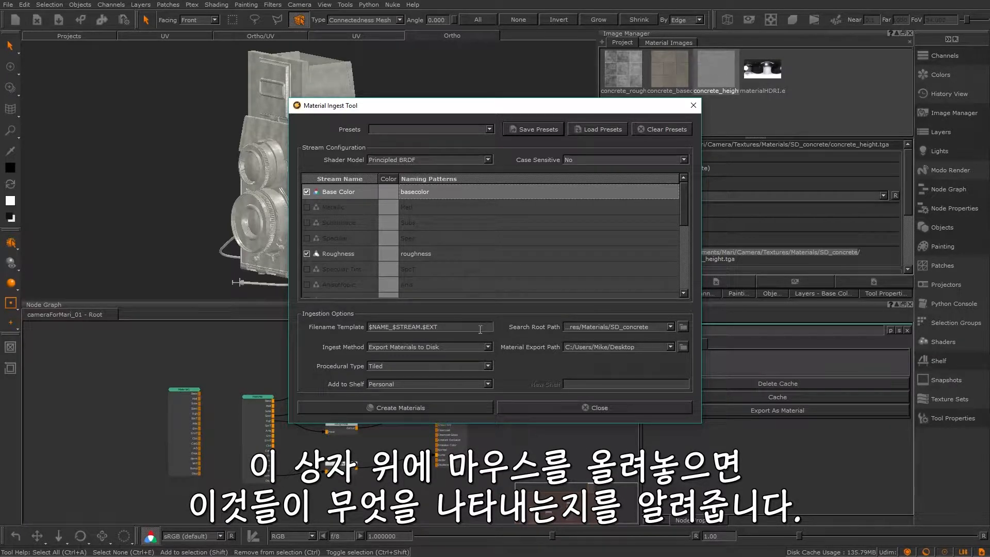
- Set the ingest method to Build Materials in Project and choose Tiled as the procedural type
mouse_move(481, 329)
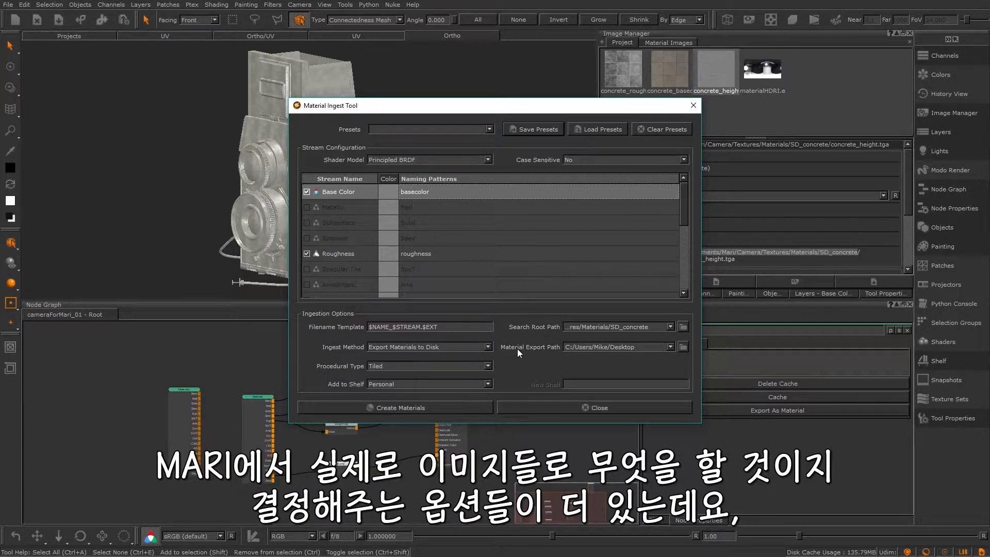
left_click(487, 346)
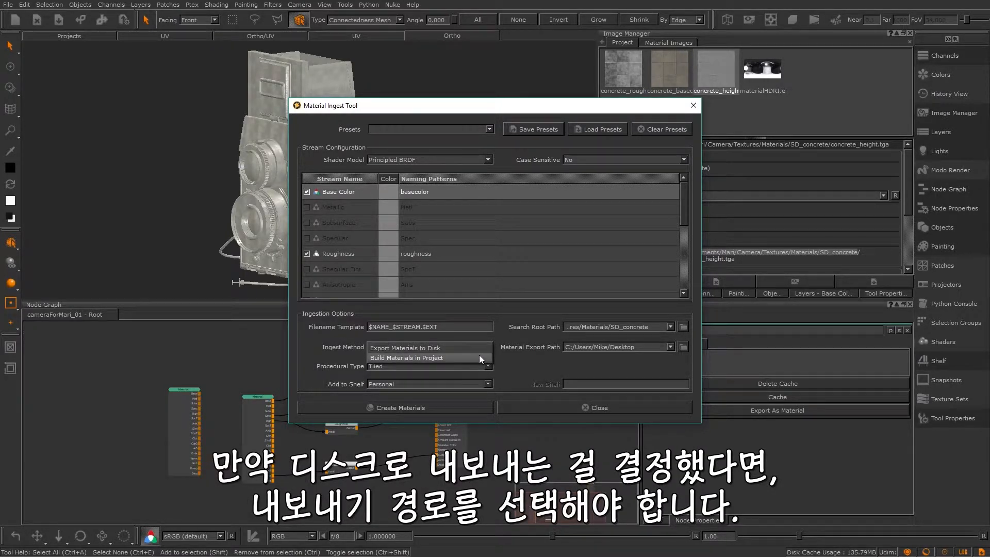
left_click(478, 355)
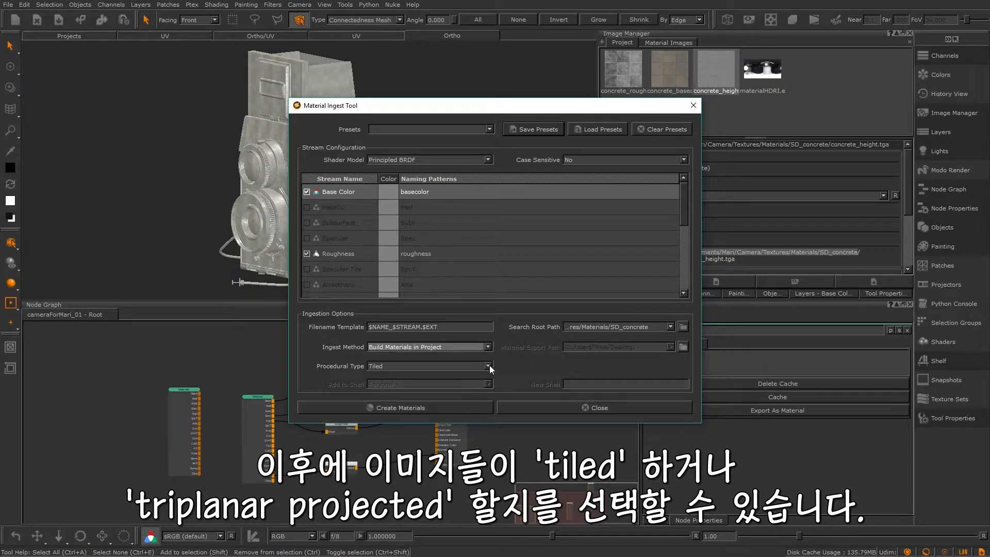
left_click(489, 365)
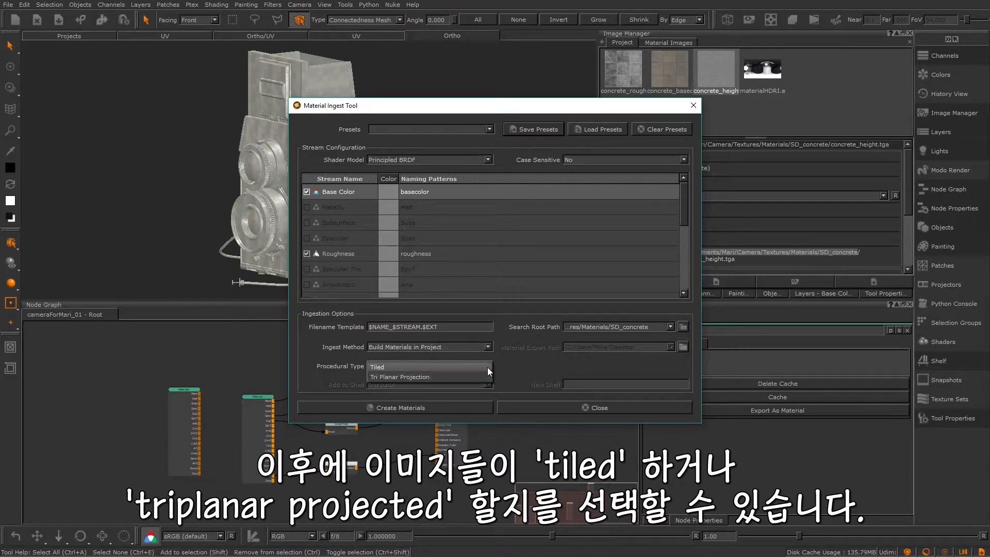
left_click(487, 368)
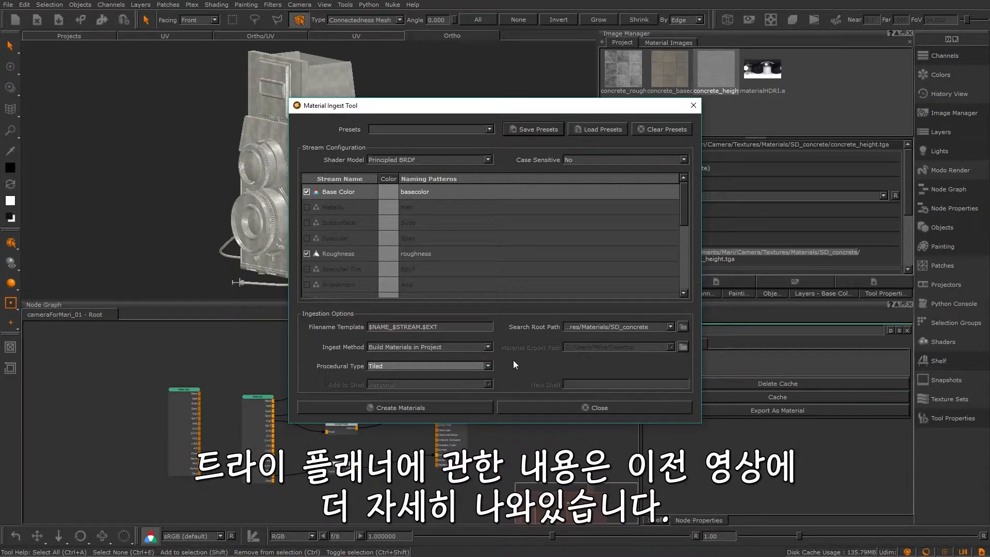
- Set the ingest method to Export Materials to Disk, add the result to the Personal shelf, and create the materials
left_click(487, 349)
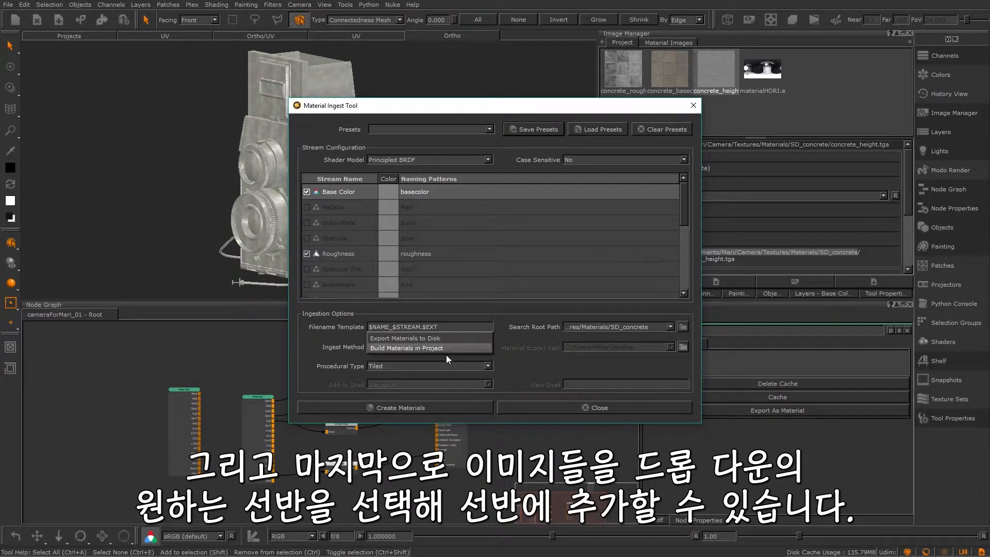
left_click(446, 350)
left_click(486, 384)
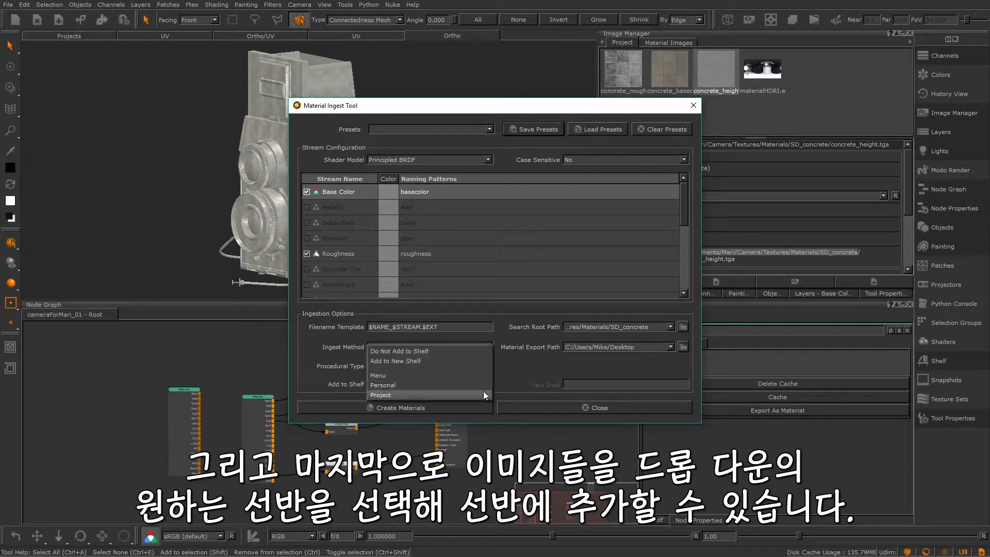
left_click(485, 386)
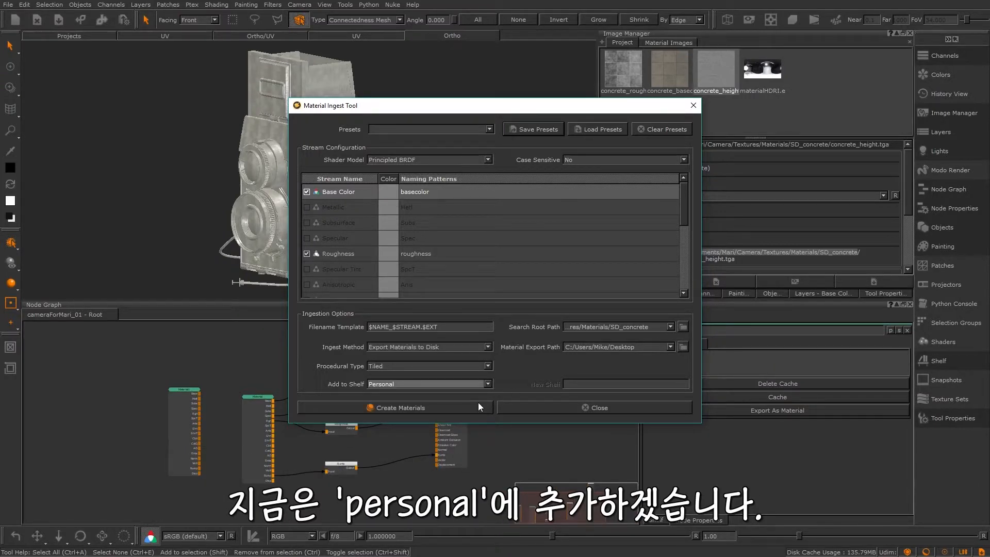
left_click(477, 403)
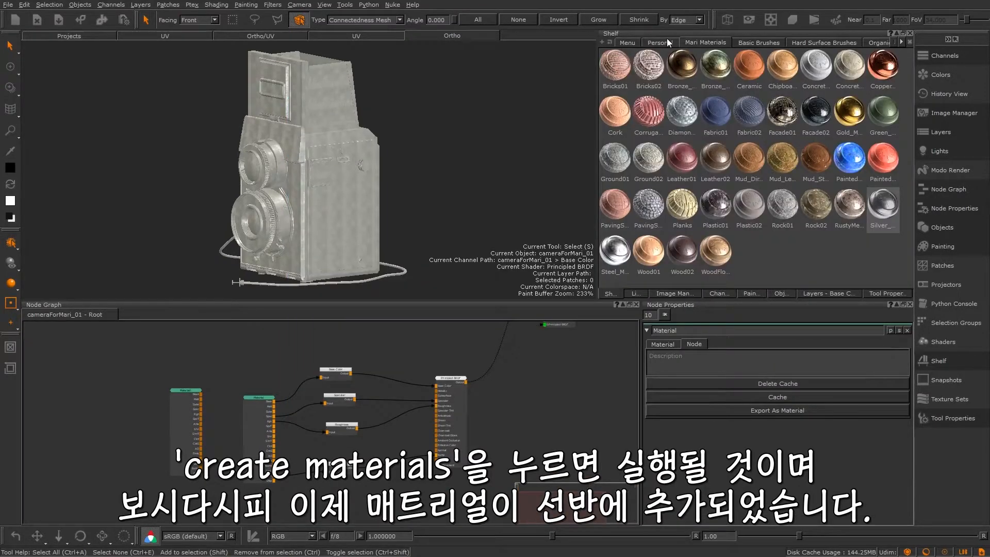
- Add the concrete material from the Personal shelf to the empty area beside the existing material nodes in the node graph
left_click(654, 44)
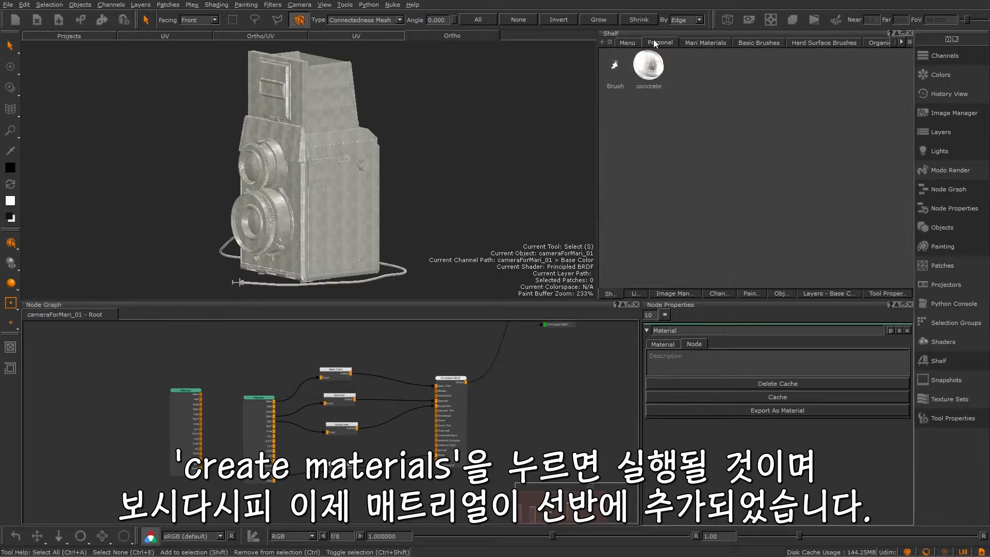
left_click(655, 68)
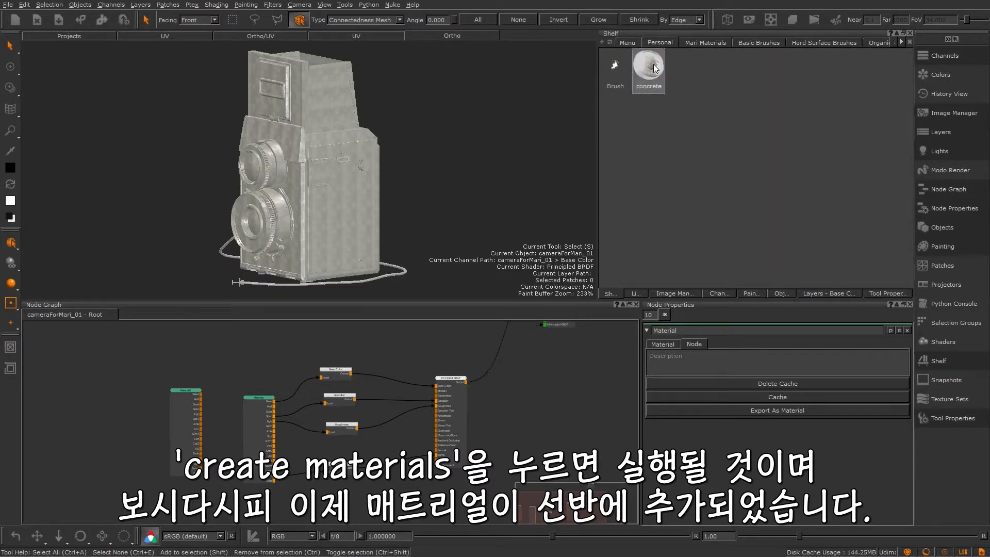
left_click_drag(655, 68, 121, 386)
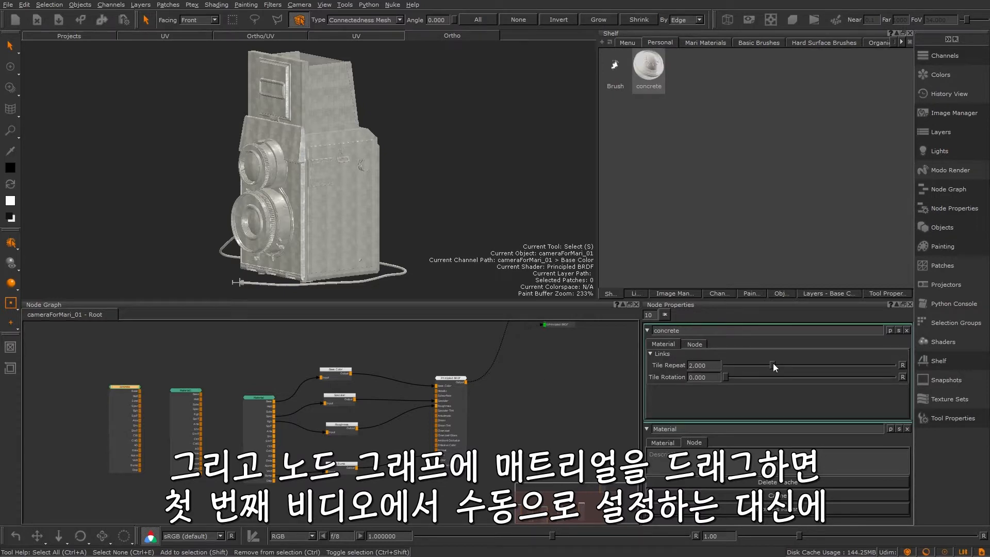
- Try lower and higher Tile Repeat values on the new concrete node, ending at about 2.48, and undo the change
left_click_drag(773, 364, 739, 367)
left_click_drag(743, 365, 778, 369)
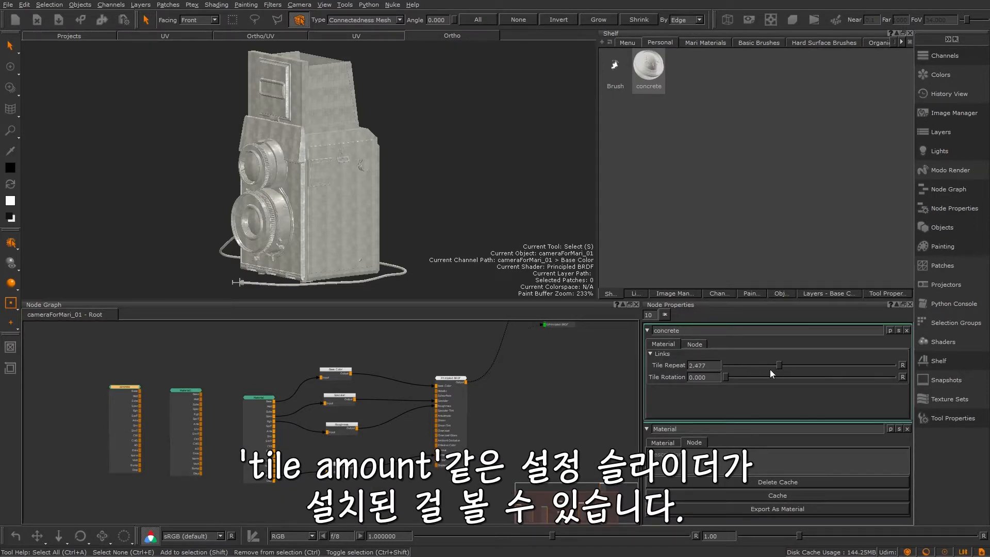
key("ctrl+z")
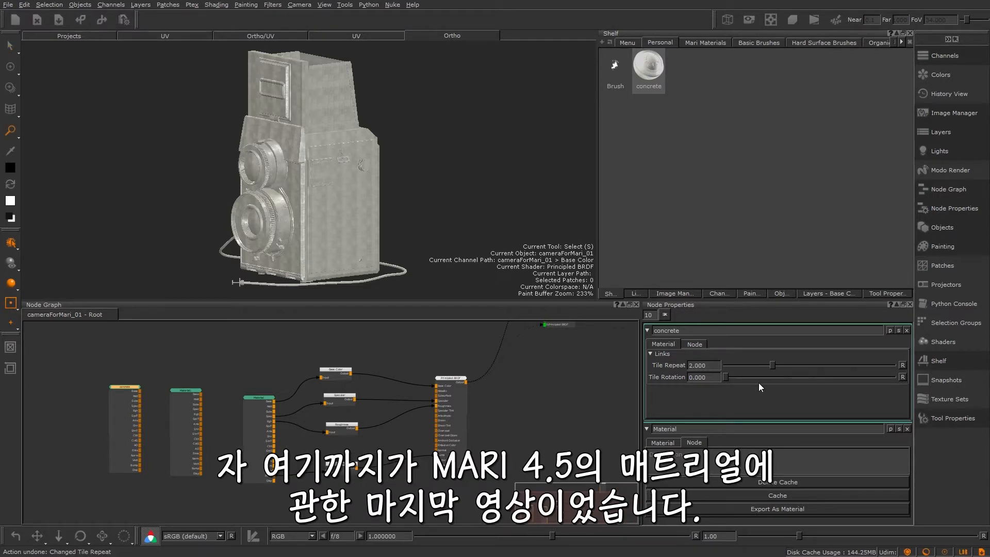